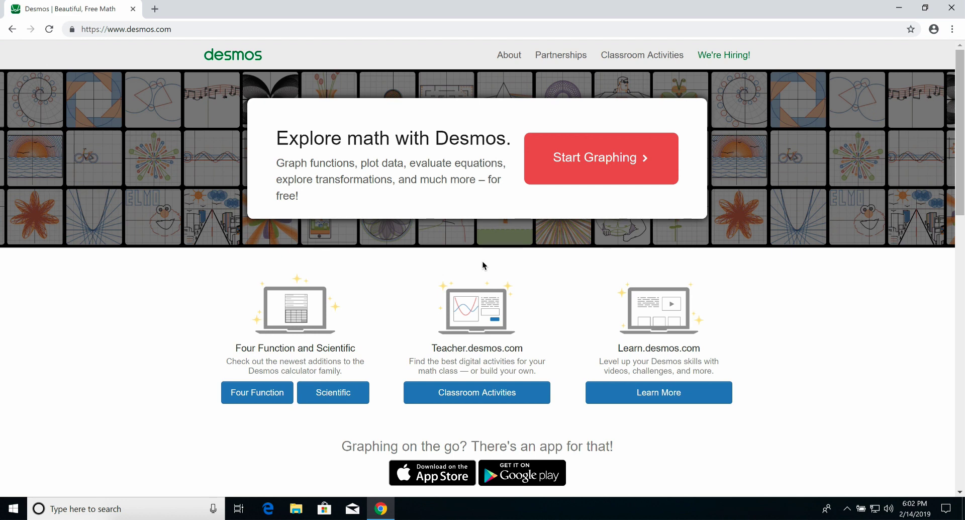
- Open the graphing calculator and graph the line y=x and the circle x^2+y^2=9
left_click(564, 170)
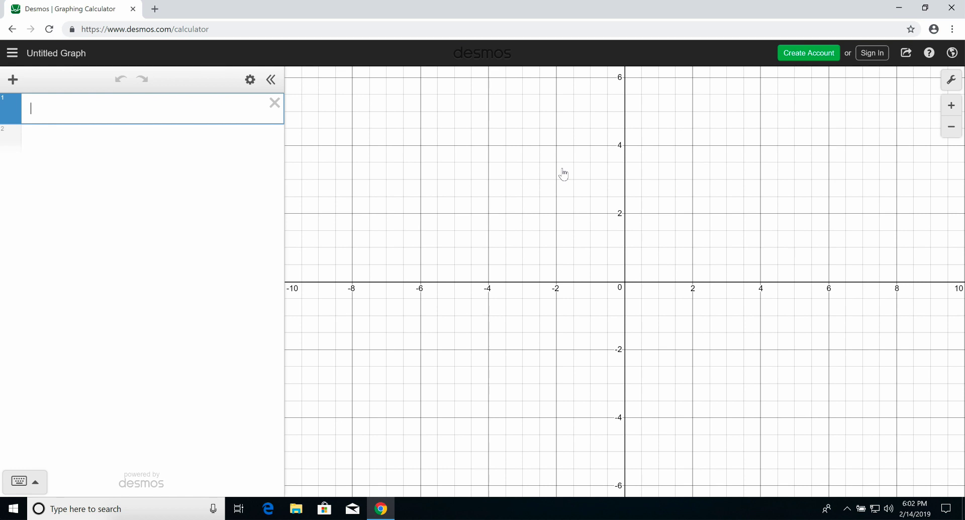
type("y=x")
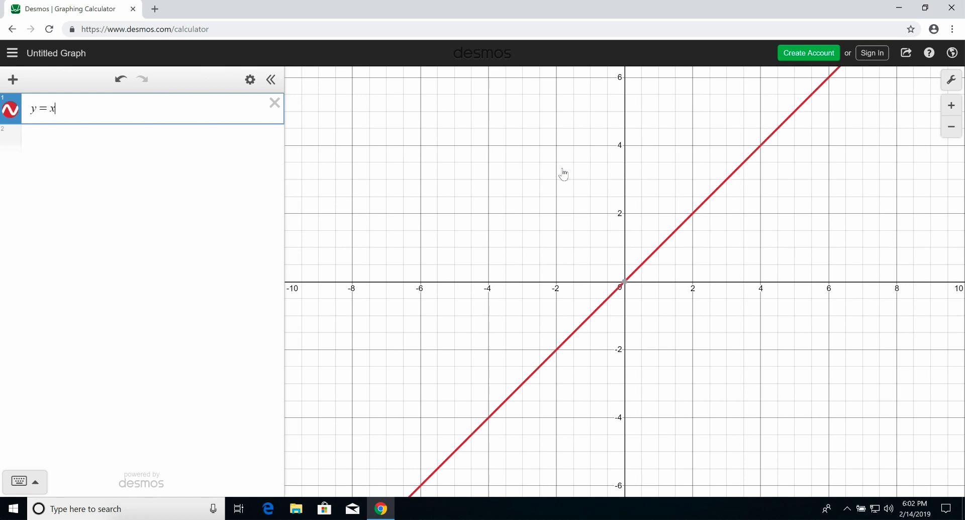
key("Return")
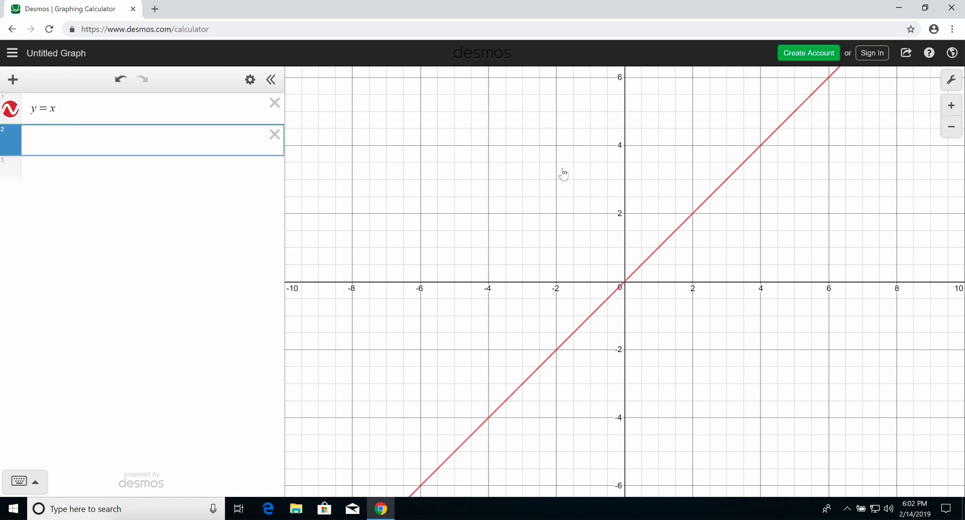
type("x^2+y")
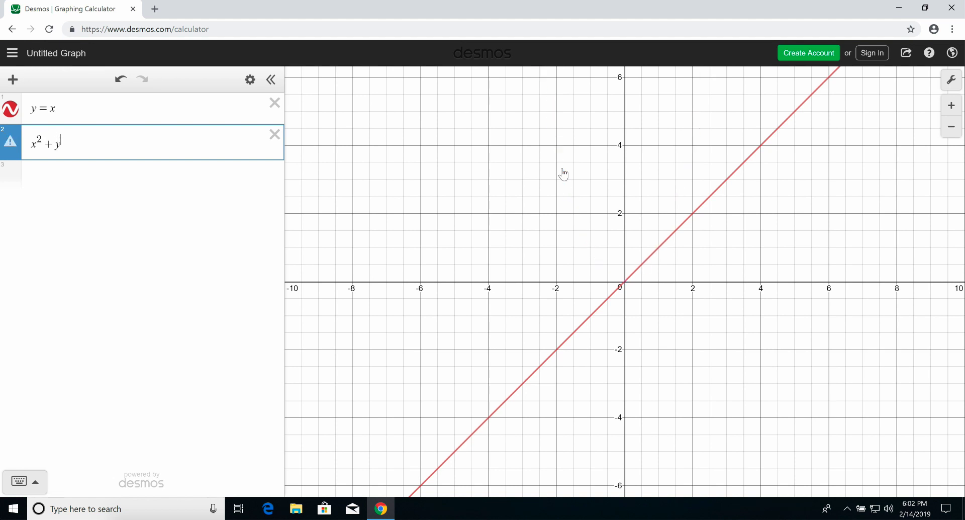
type("^2=9")
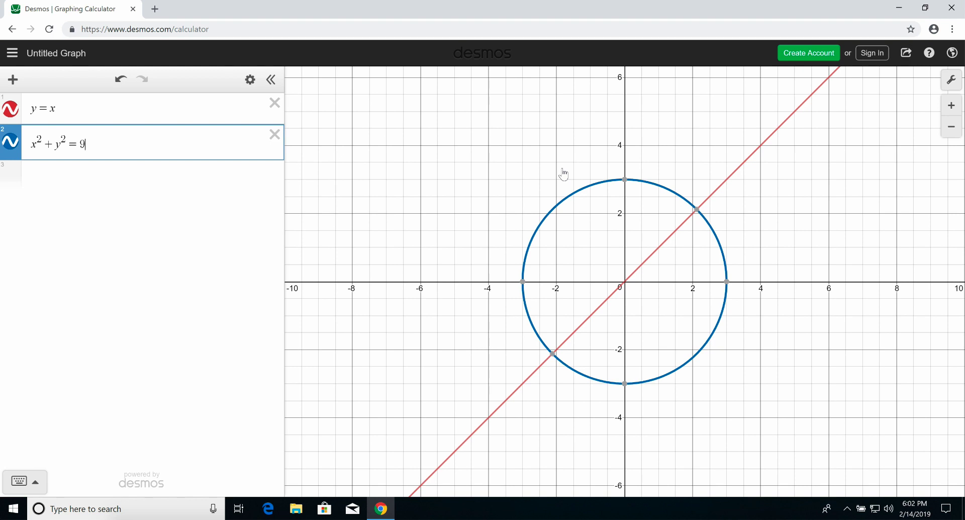
- Start an image export of the graph sized for the VP Max/Columbia embosser, trying UEB and settling on Nemeth braille mode
left_click(900, 61)
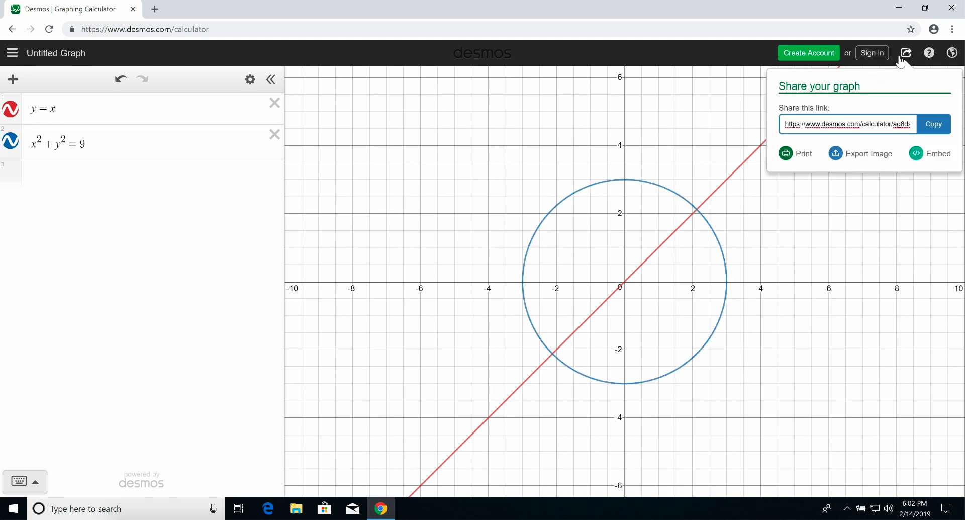
left_click(876, 160)
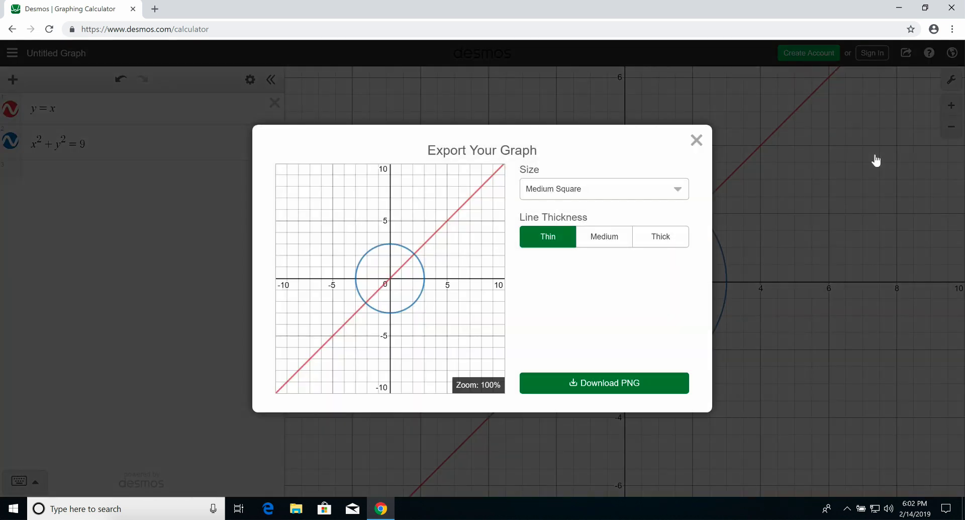
left_click(665, 193)
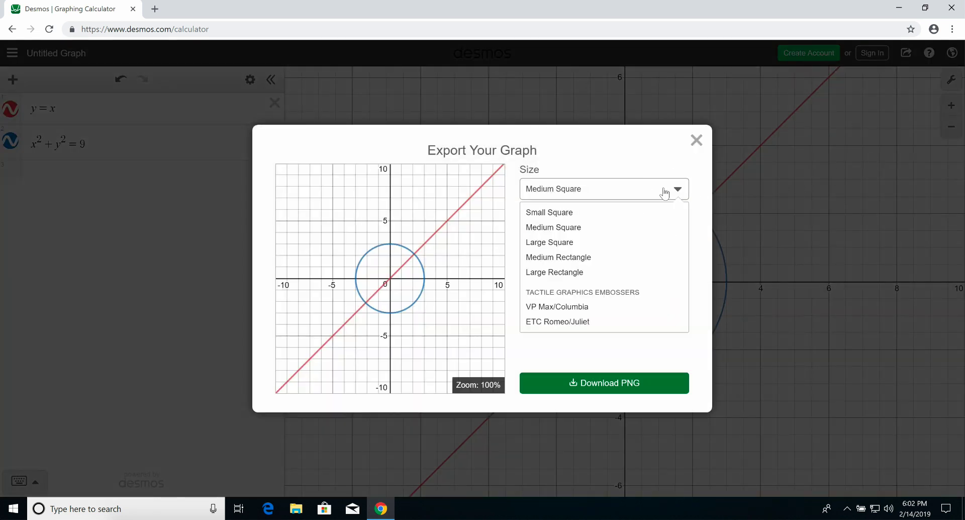
left_click(581, 308)
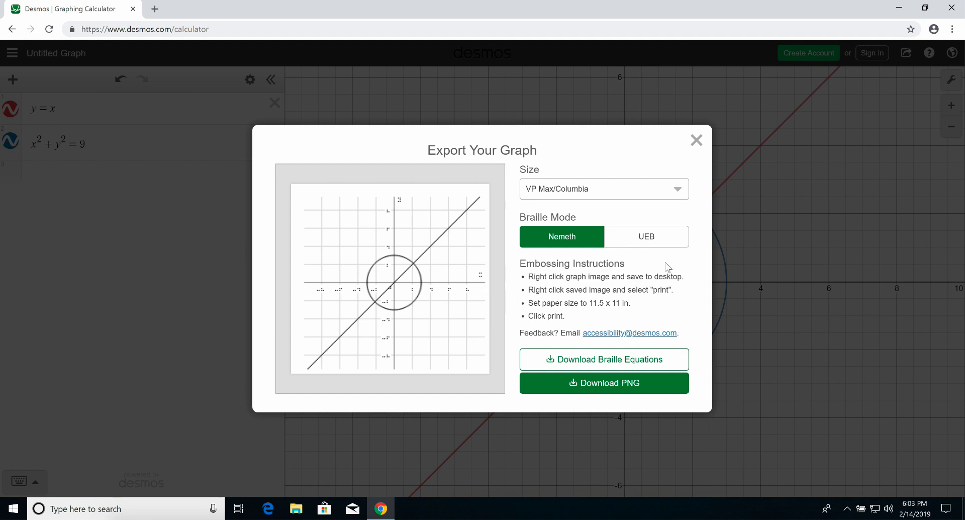
left_click(665, 246)
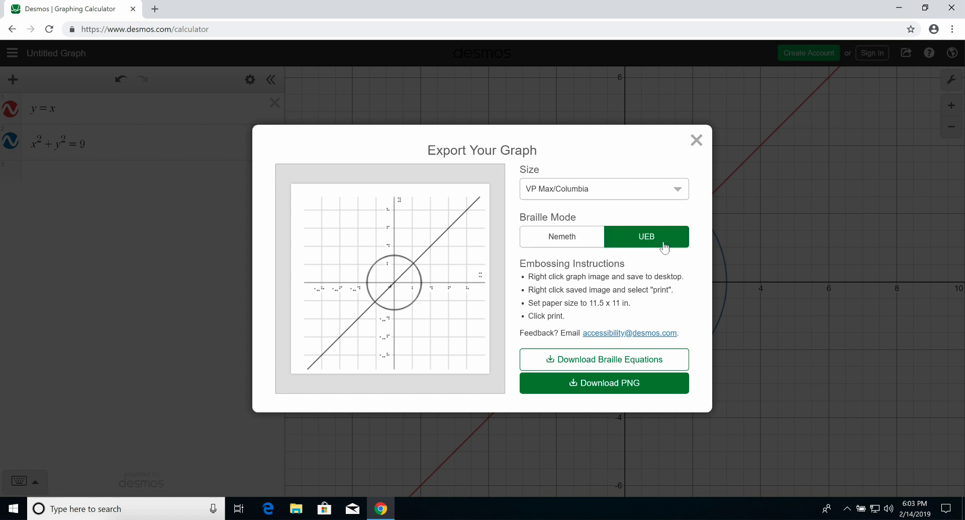
left_click(575, 243)
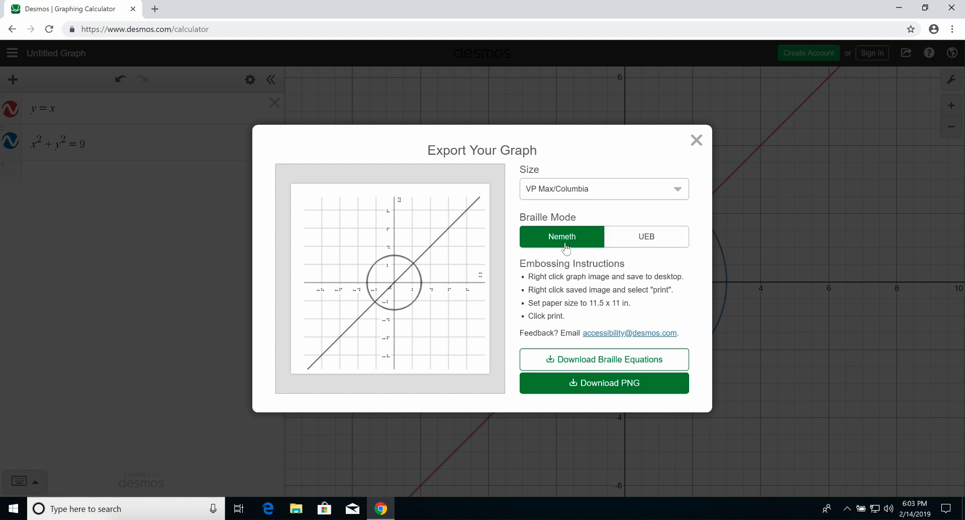
- Save the VP Max/Columbia graph preview to the Desktop as a PNG image named vpmax-image
right_click(421, 326)
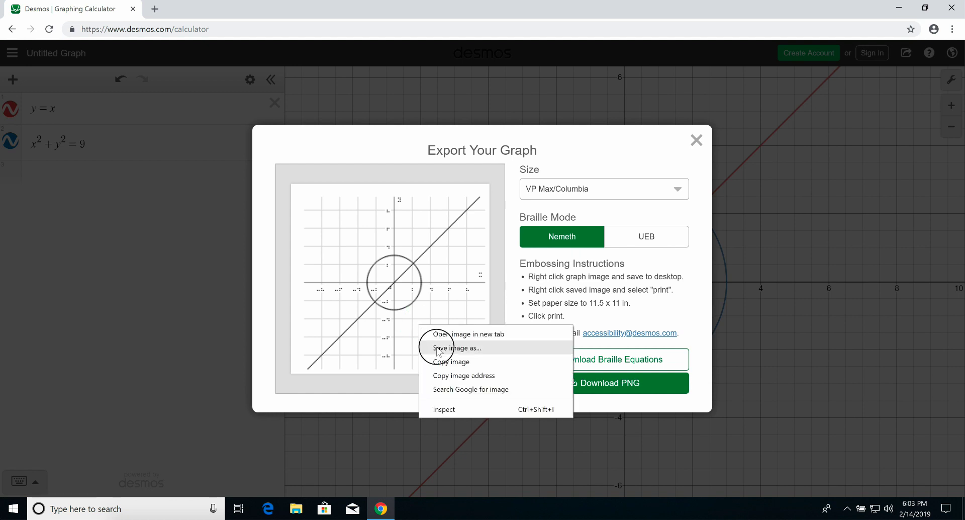
left_click(431, 348)
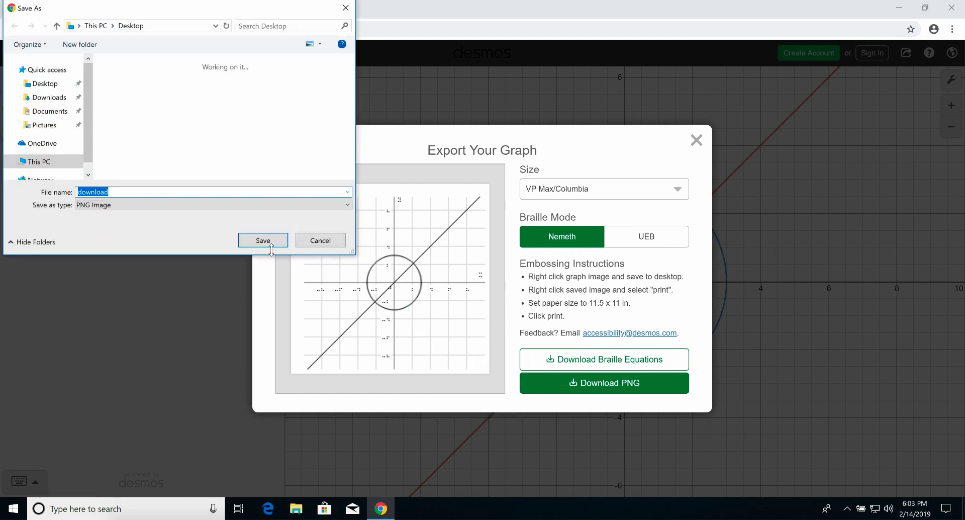
type("vpmax-image")
key("Return")
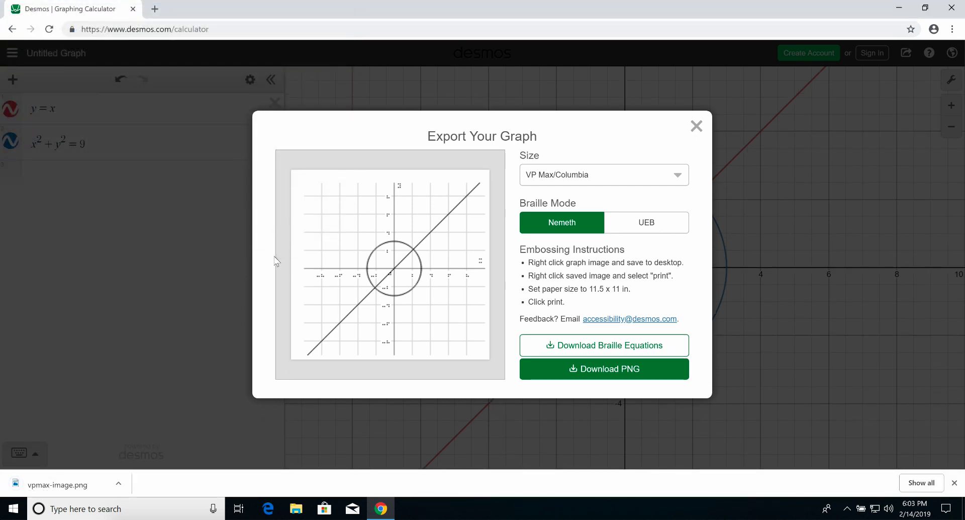
- Change the export size to ETC Romeo/Juliet and save the graph preview to the Desktop as etc-image
left_click(572, 173)
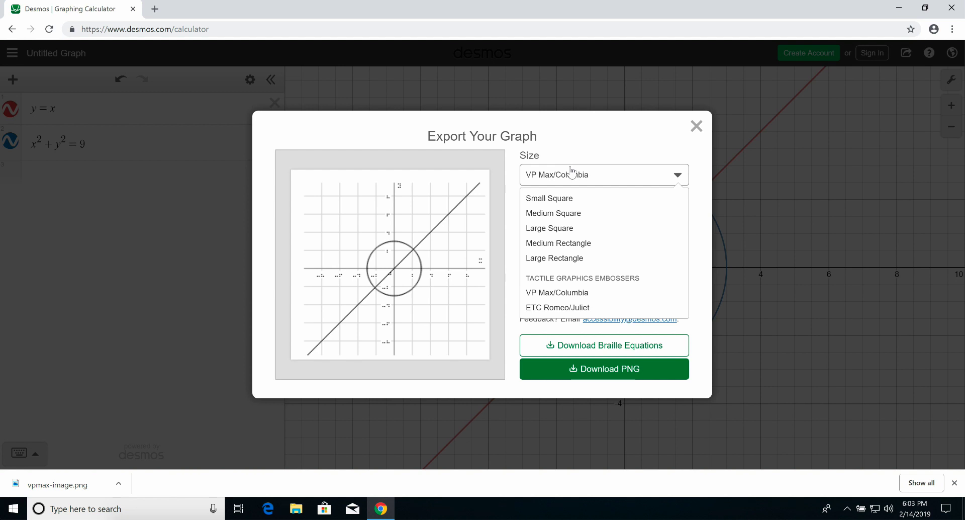
left_click(584, 307)
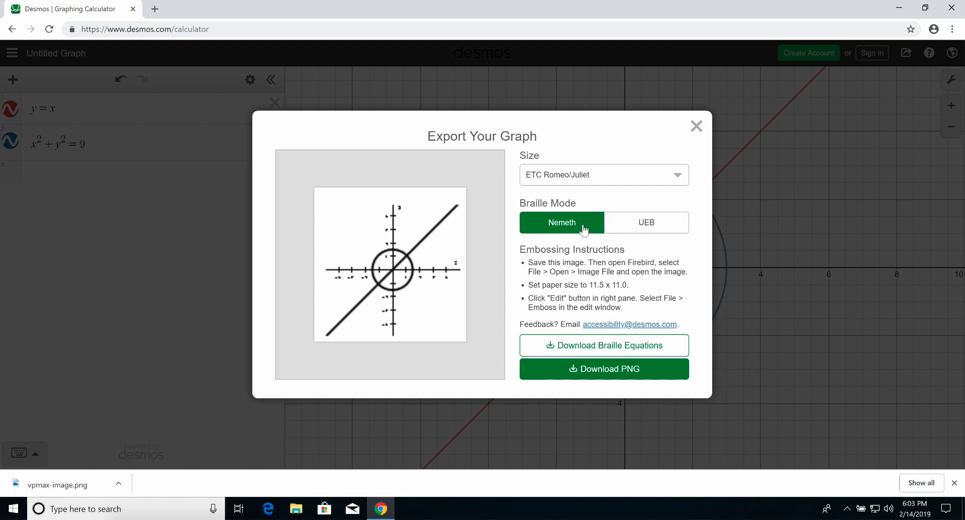
right_click(455, 305)
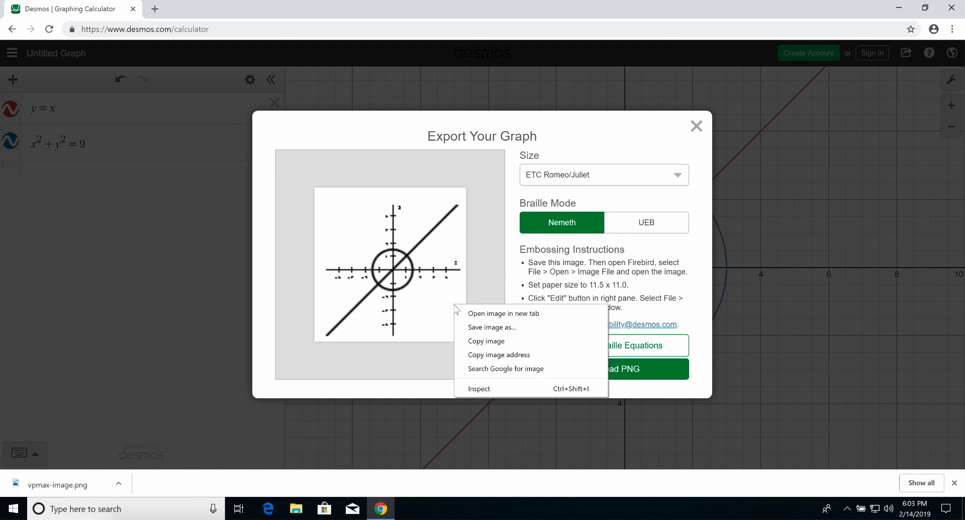
left_click(473, 327)
type("etc-image")
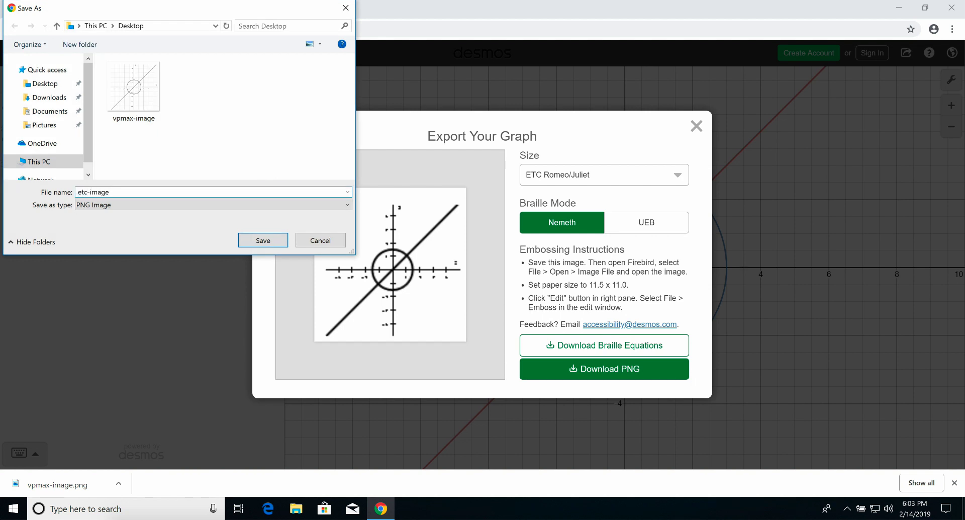
key("Return")
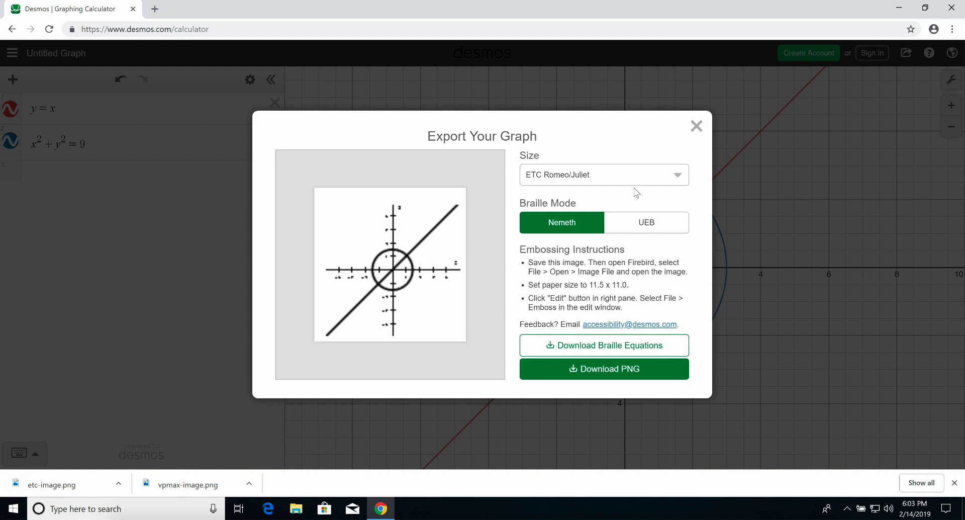
- Minimize the browser and start printing vpmax-image from the desktop with ViewPlus Max as the printer
left_click(900, 10)
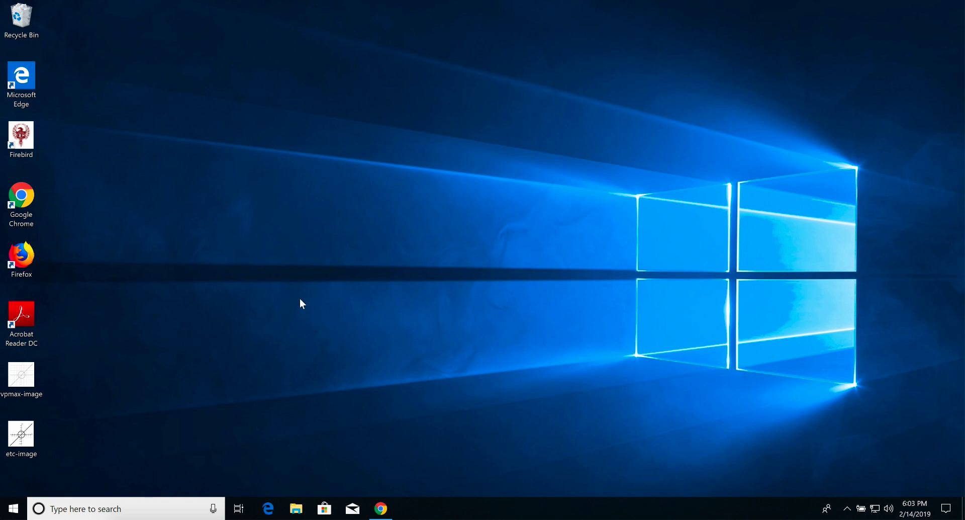
right_click(26, 376)
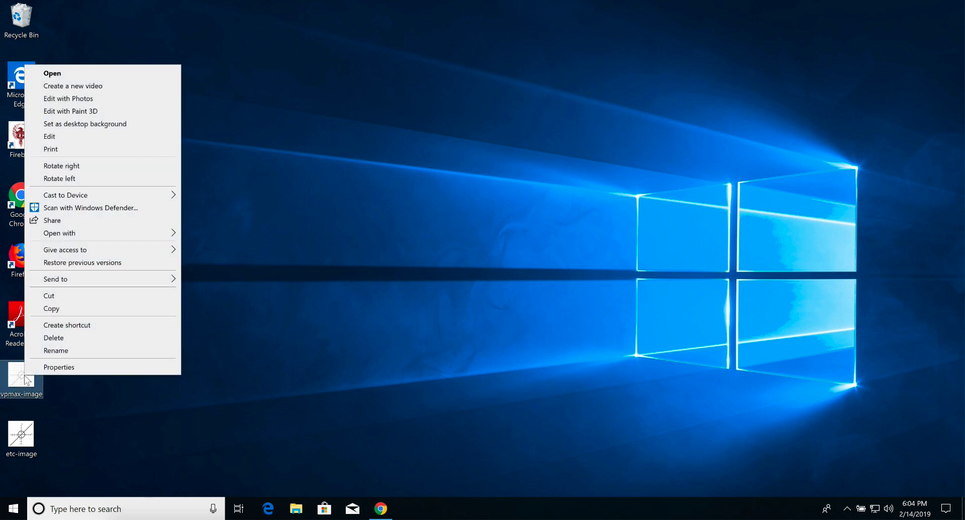
left_click(64, 151)
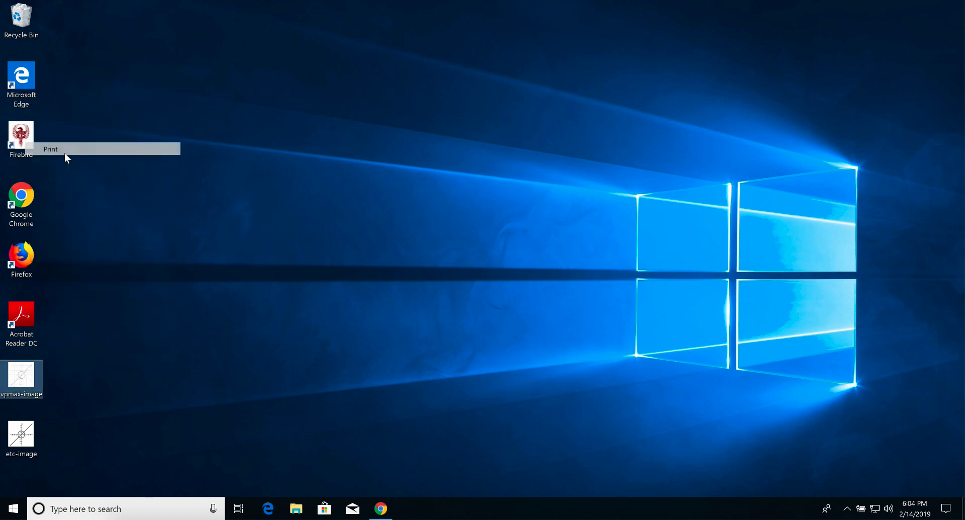
left_click(322, 175)
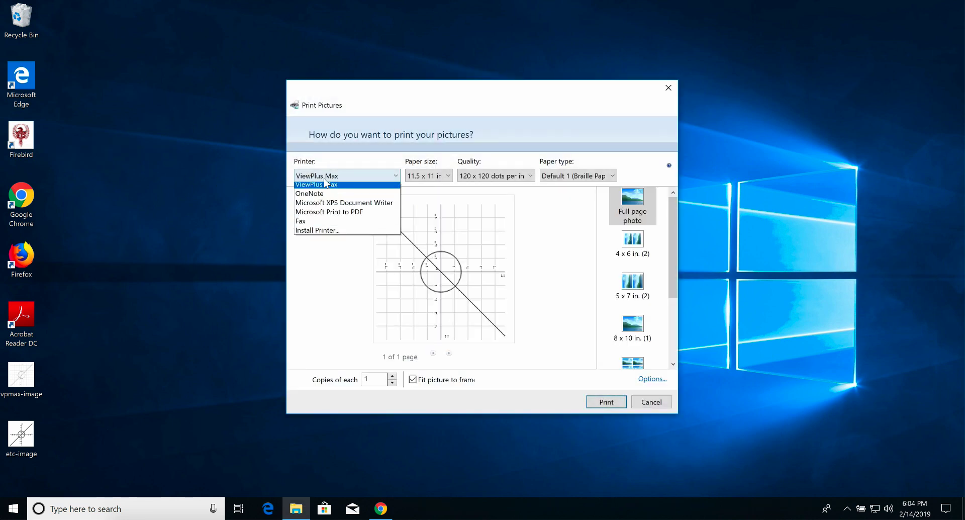
left_click(324, 188)
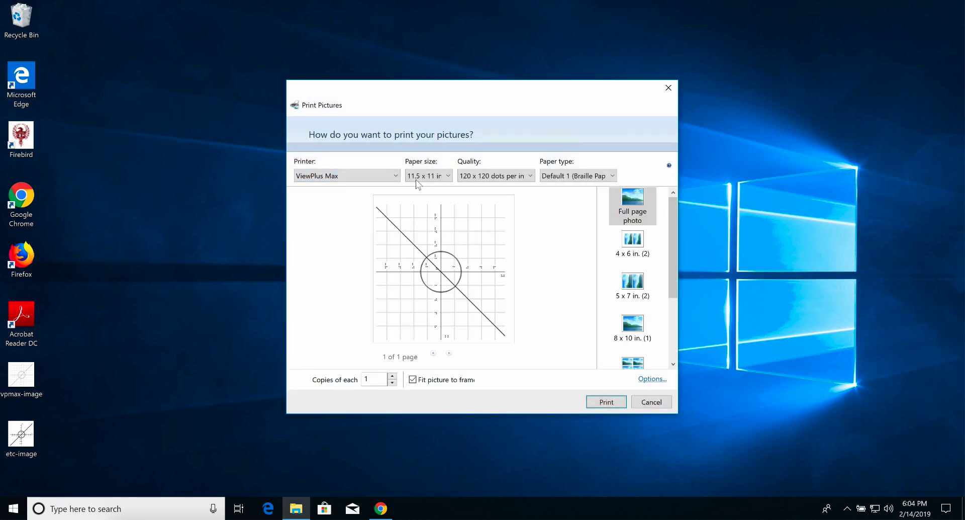
- Print the picture on 11.5 x 11 in paper at 120 x 120 dots per inch with the Default 1 braille paper type
left_click(438, 180)
left_click(436, 188)
left_click(487, 176)
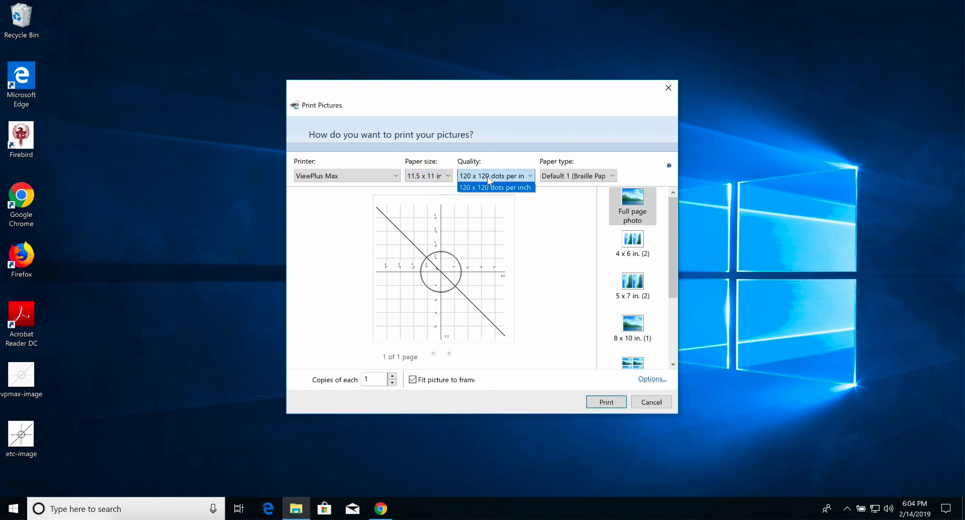
left_click(486, 187)
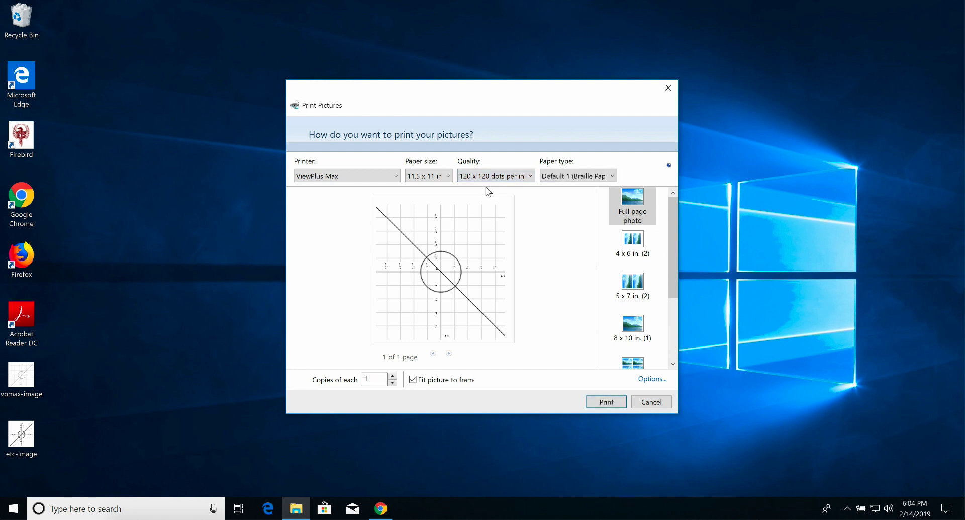
left_click(558, 176)
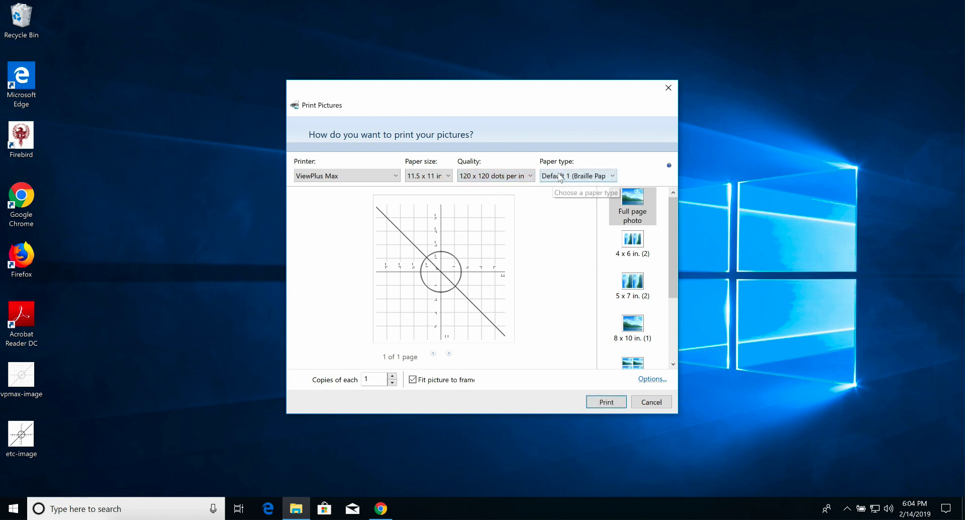
left_click(560, 197)
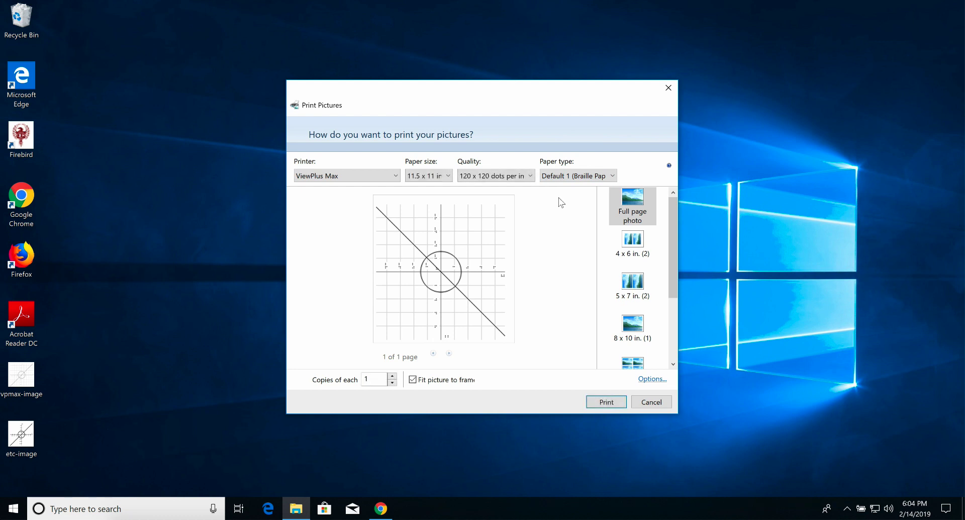
left_click(605, 405)
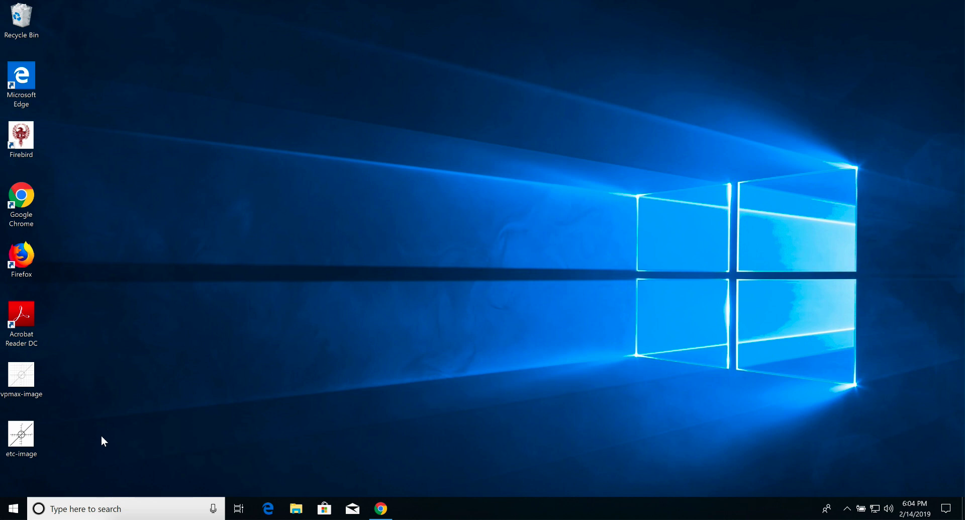
- Launch Firebird and open etc-image from the Desktop as an image file
double_click(21, 134)
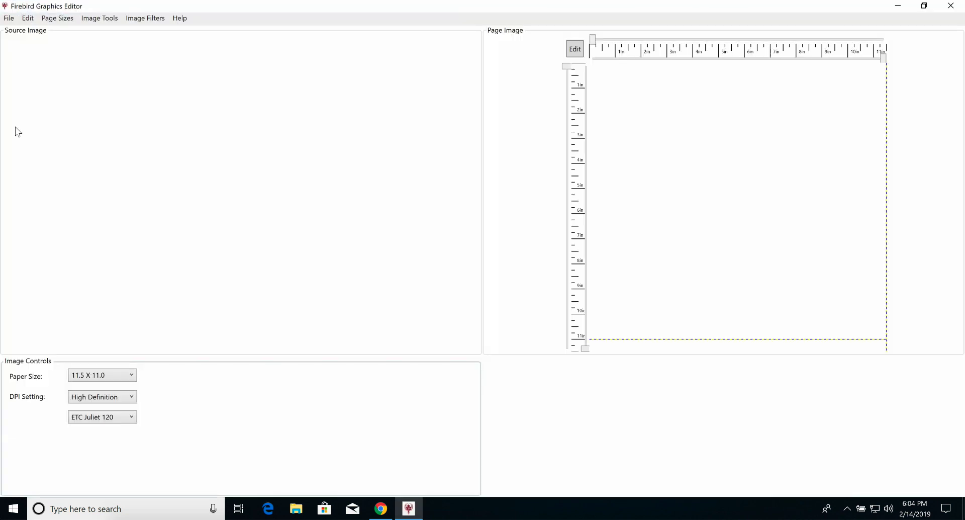
left_click(9, 21)
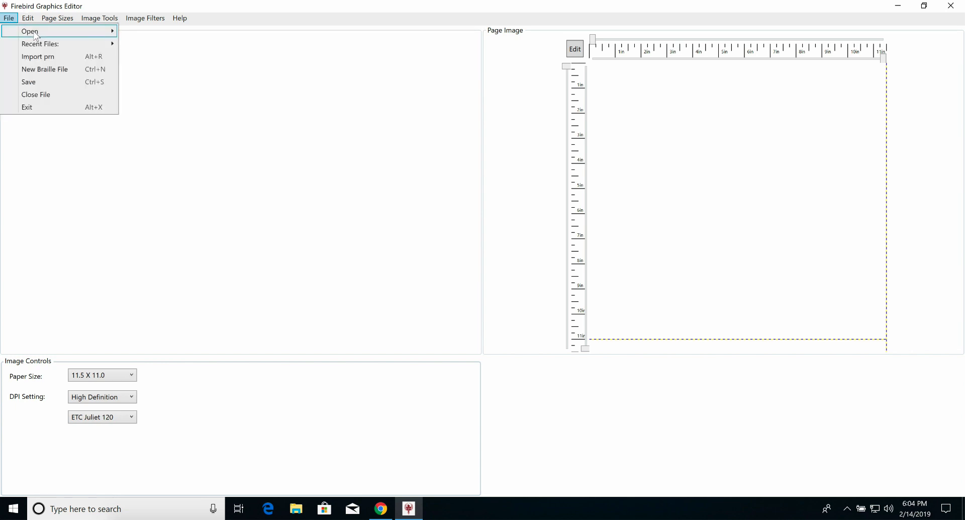
mouse_move(35, 34)
left_click(151, 31)
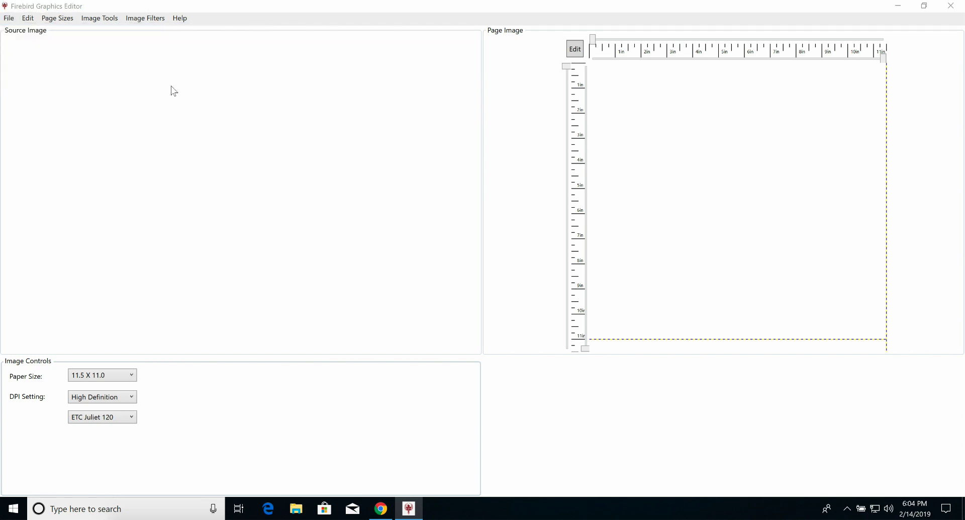
left_click(154, 121)
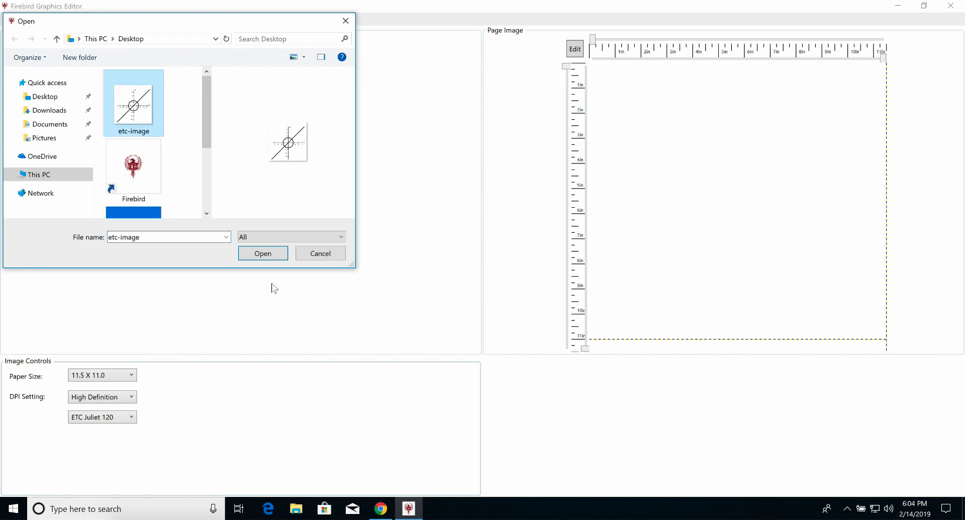
left_click(263, 253)
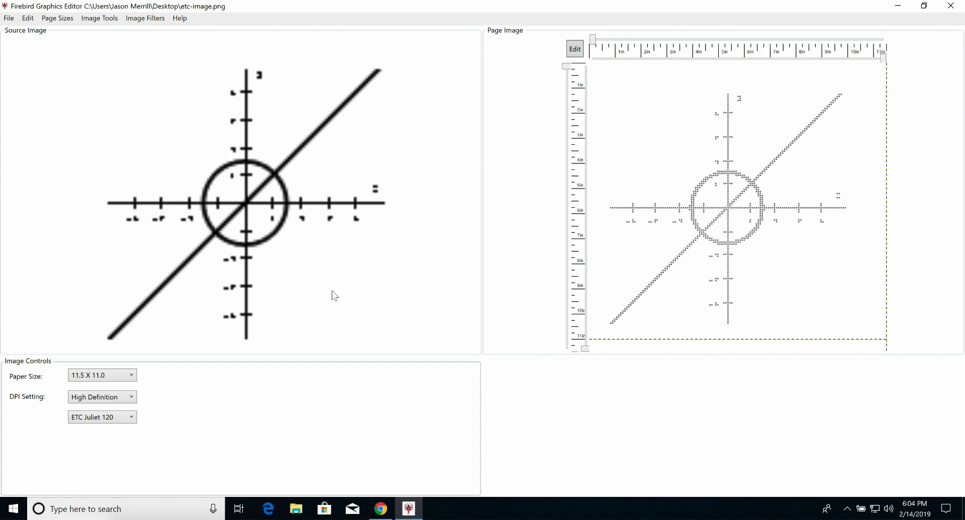
- Open the page image in the Braille Edit Display and bring up its print settings
left_click(577, 50)
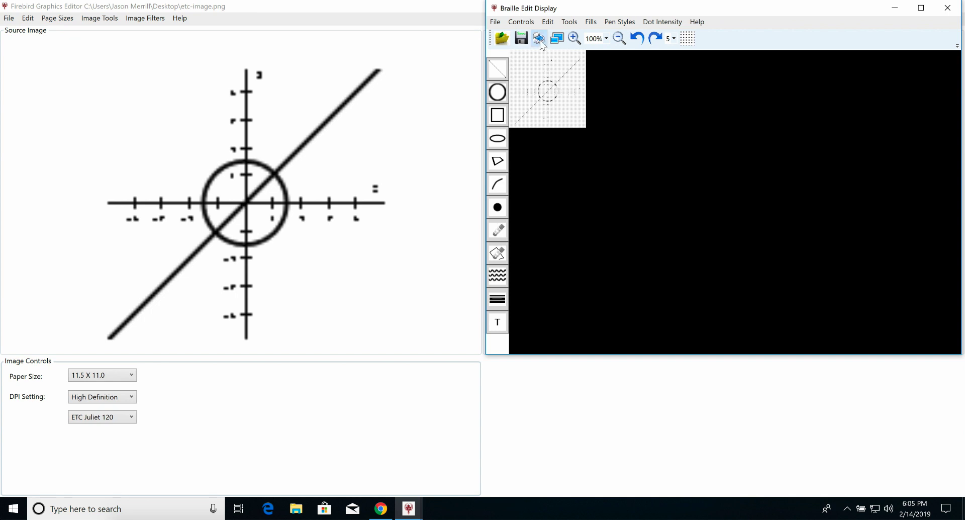
left_click(540, 41)
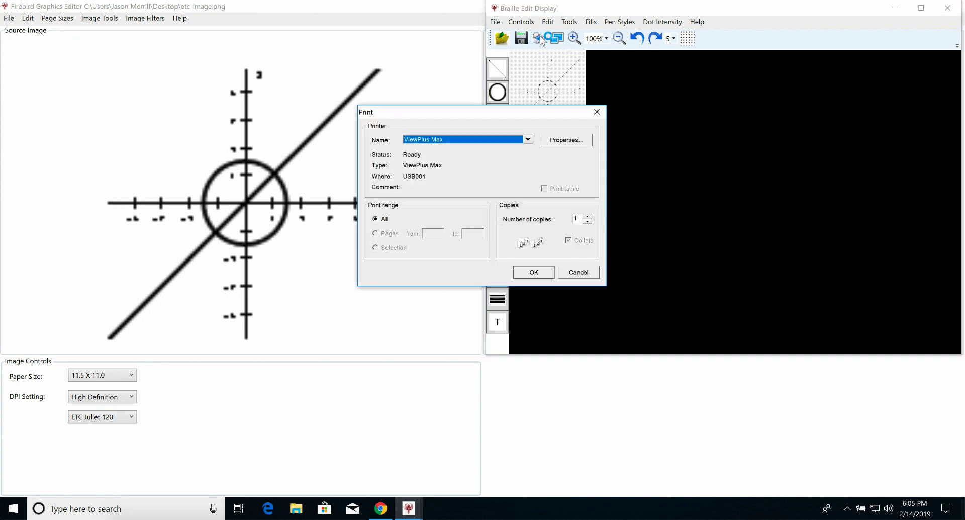